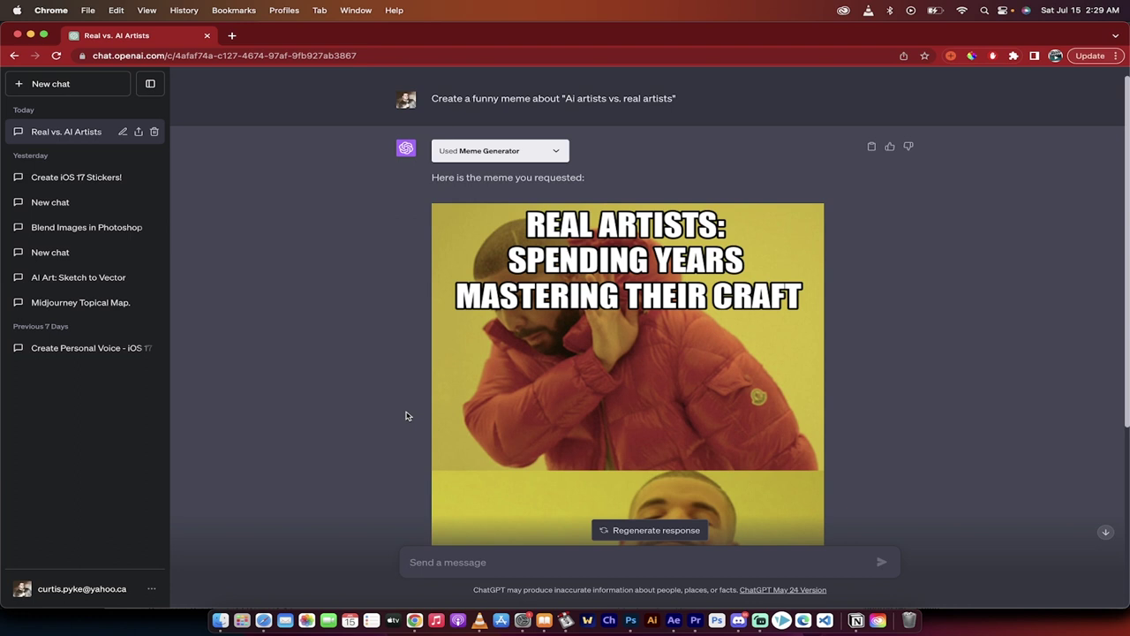
Step: Scroll up and down through the current ChatGPT page to review it
scroll(404, 396, "down", 1)
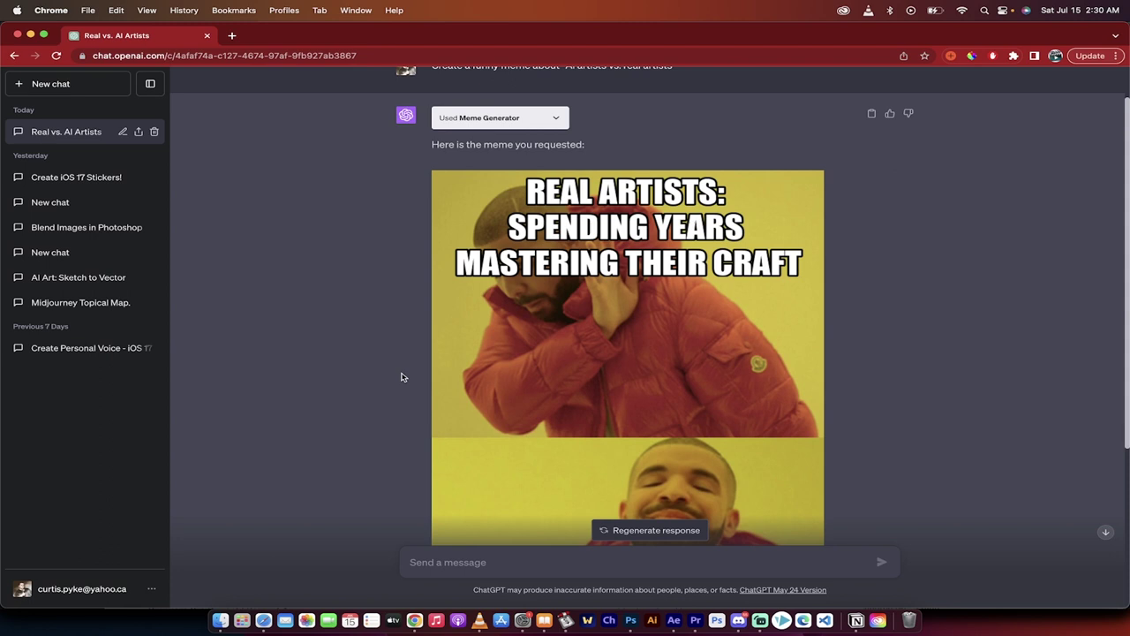
scroll(403, 378, "up", 2)
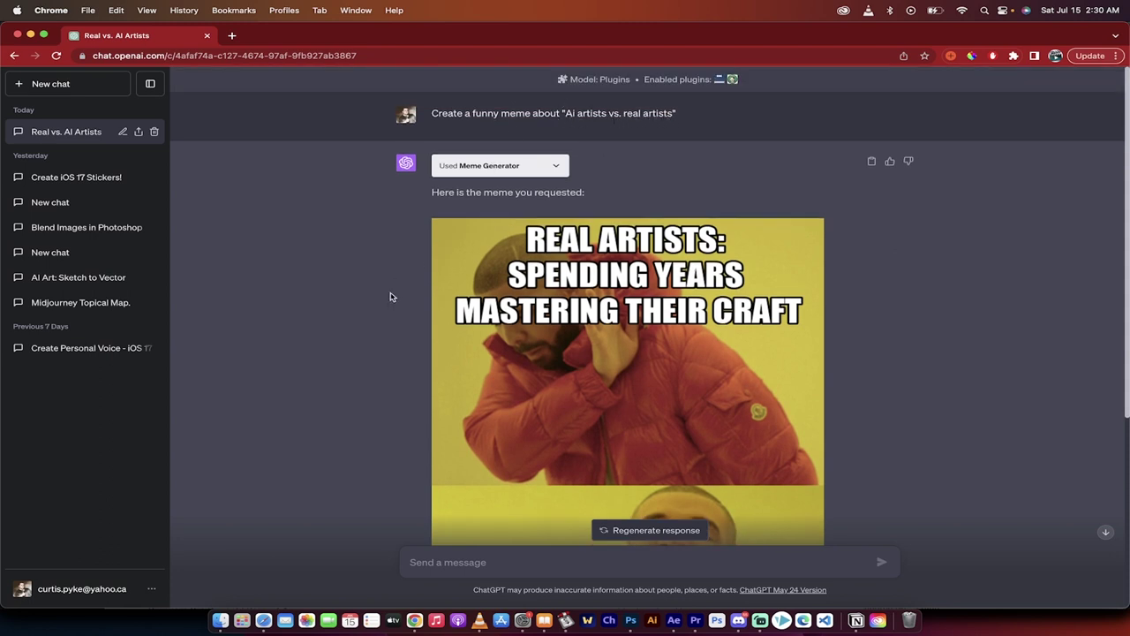
scroll(380, 388, "down", 1)
right_click(379, 380)
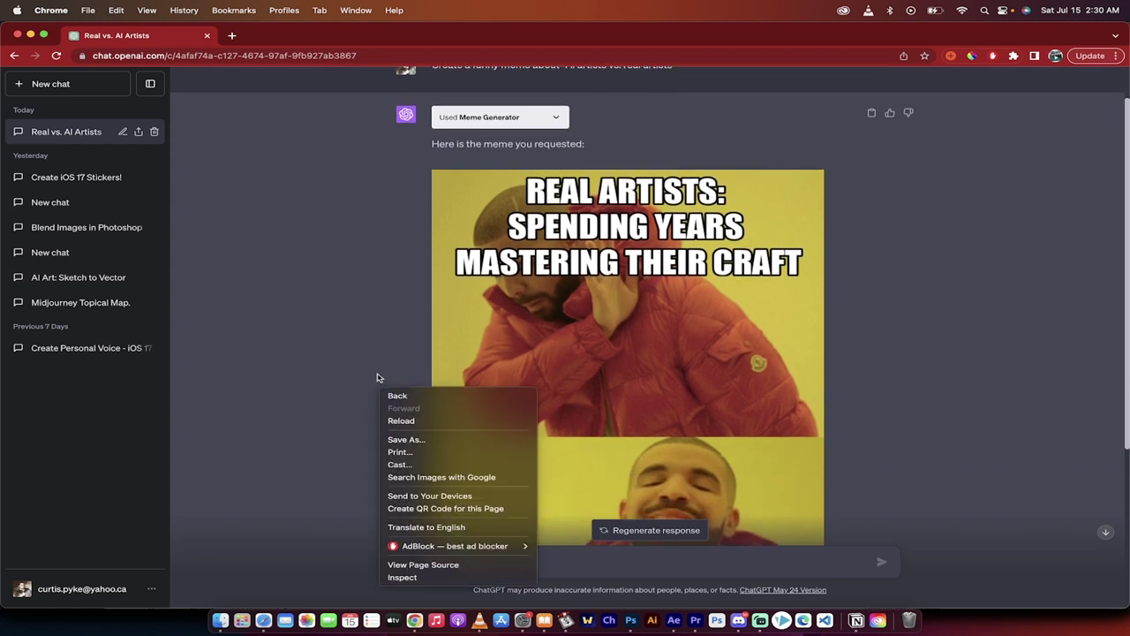
left_click(344, 346)
scroll(353, 390, "down", 2)
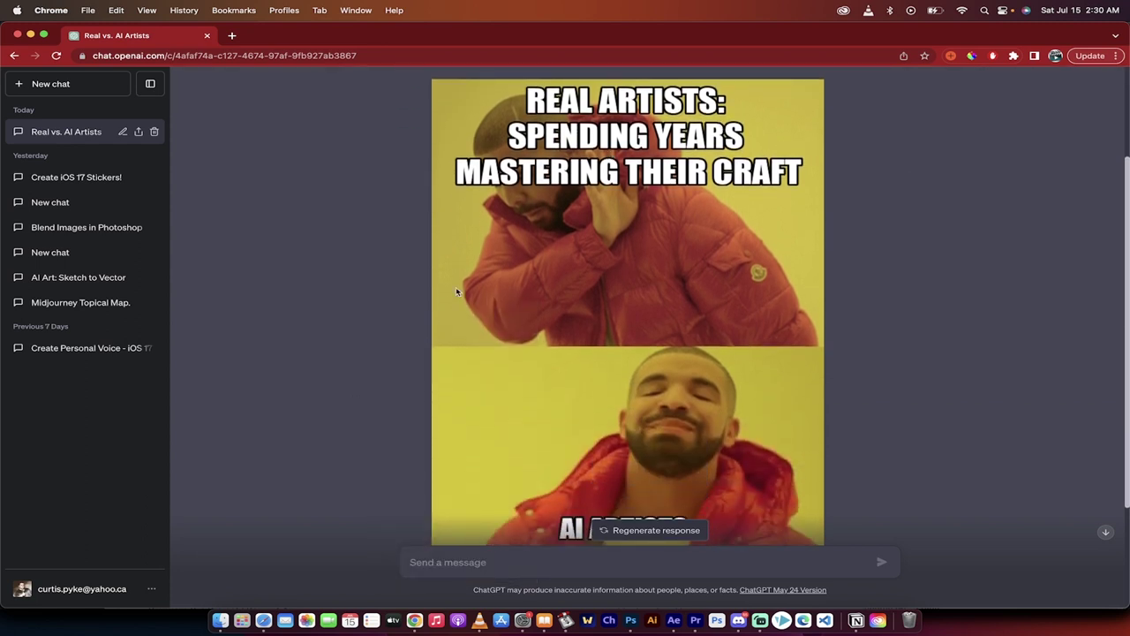
scroll(333, 386, "down", 3)
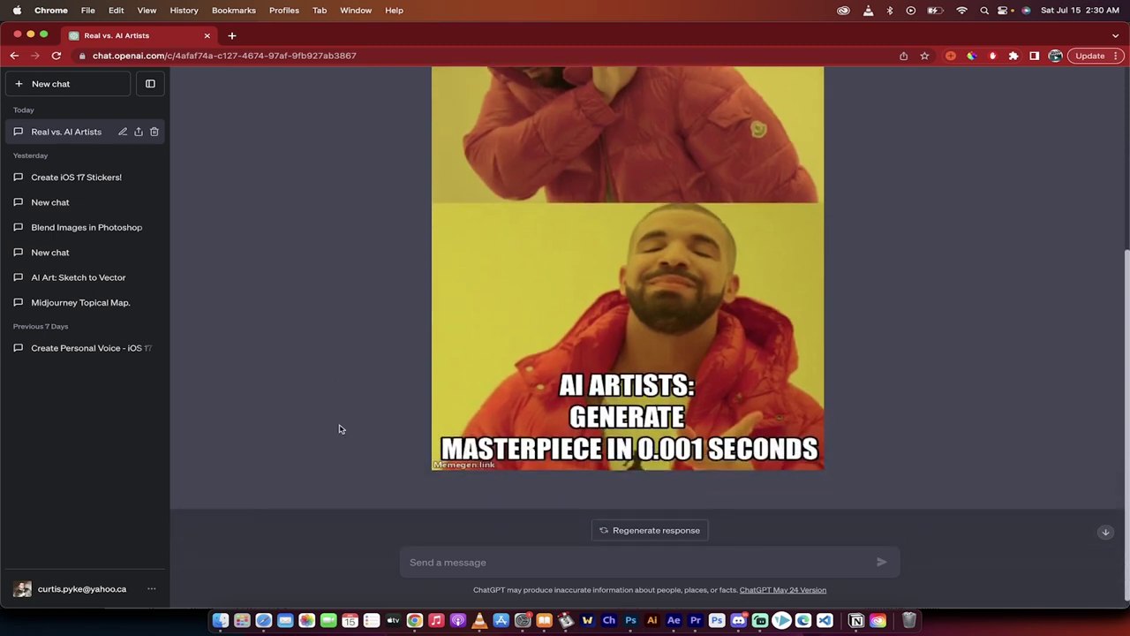
scroll(332, 425, "up", 2)
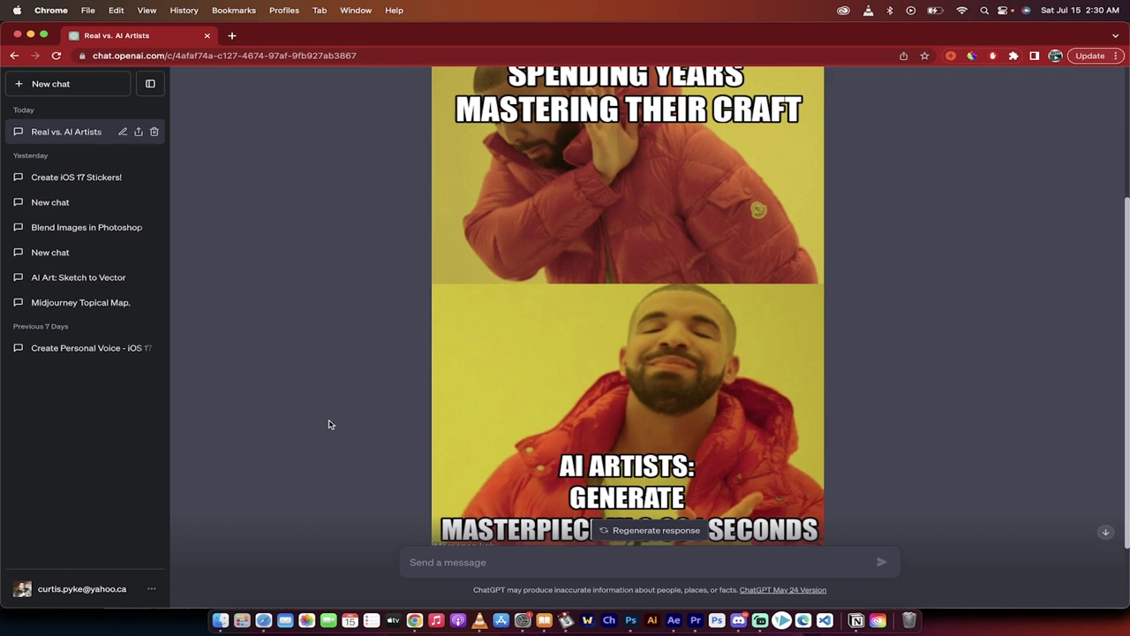
scroll(328, 425, "up", 5)
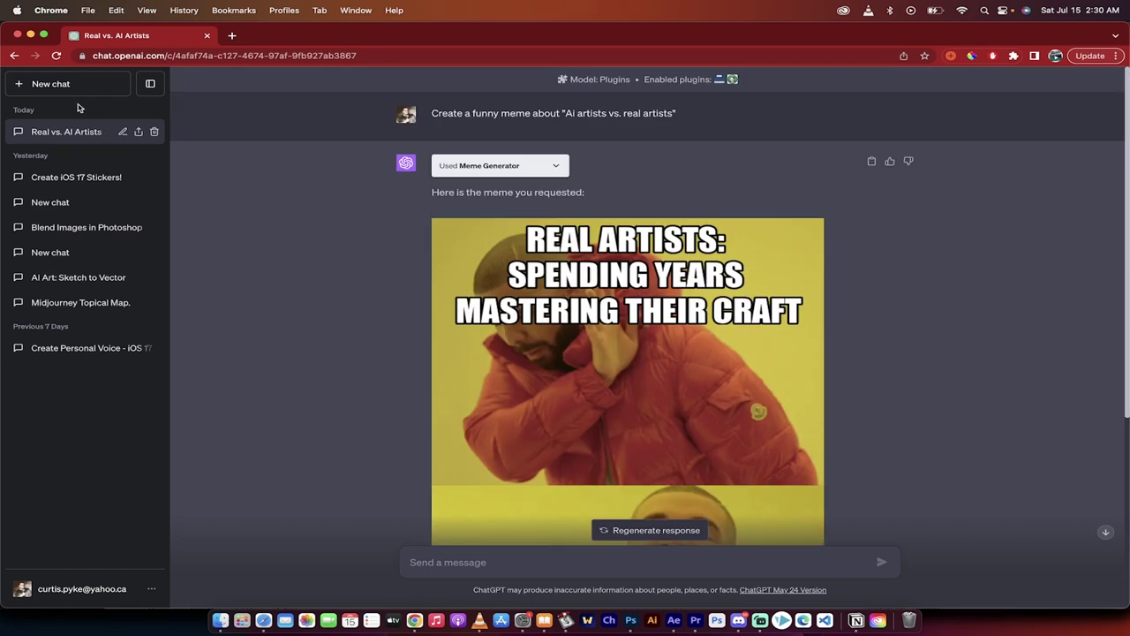
Step: Start a new chat using GPT-4 with Plugins
left_click(69, 88)
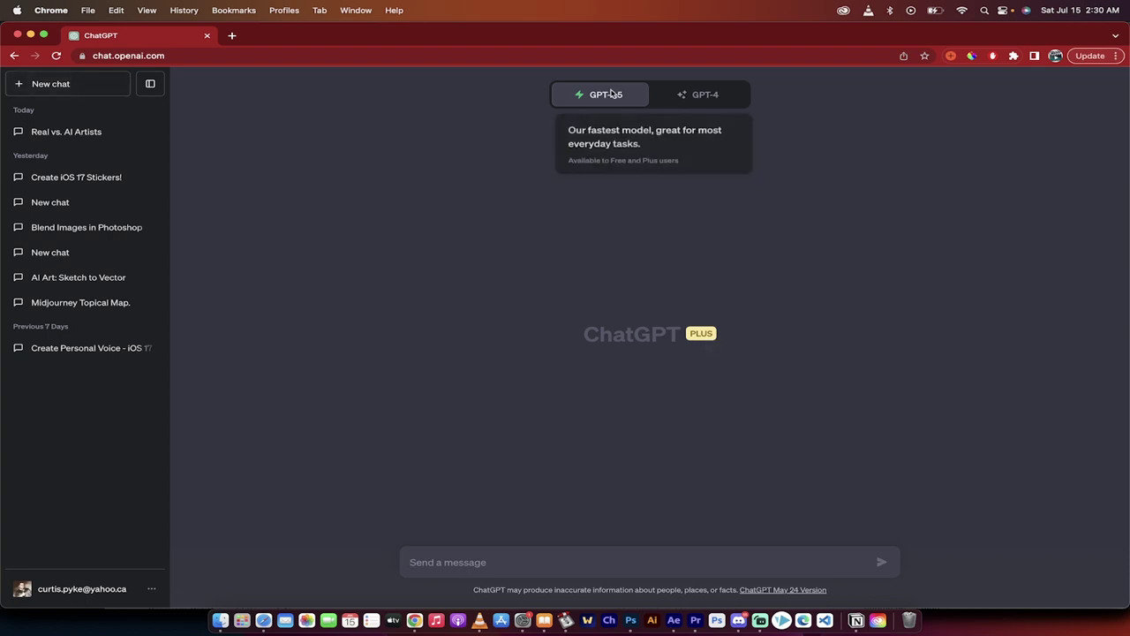
left_click(687, 100)
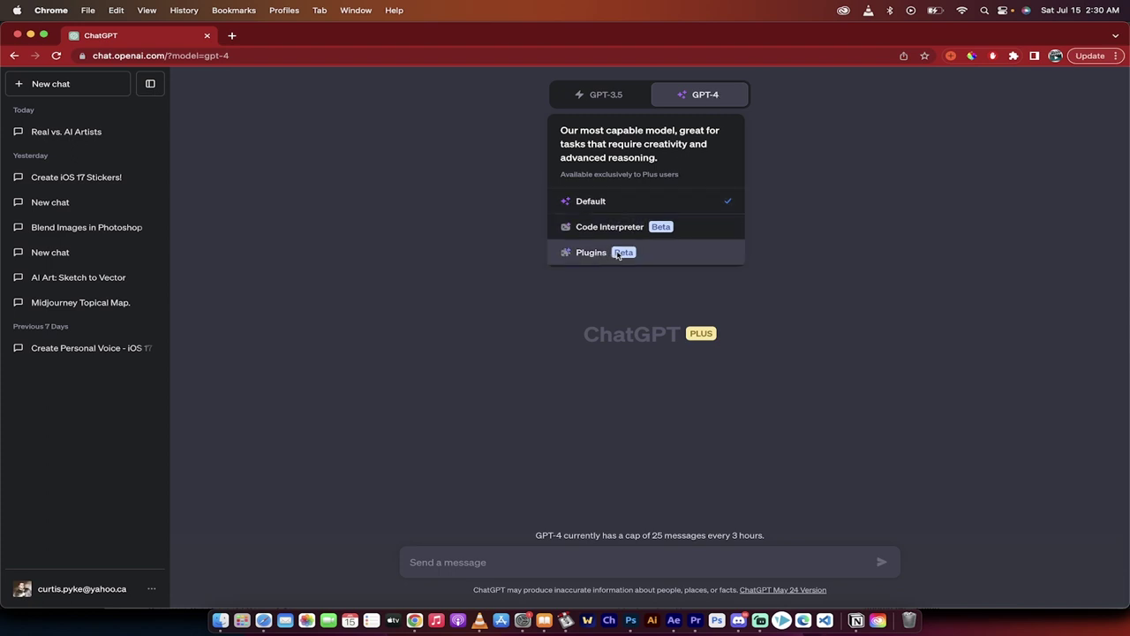
left_click(609, 255)
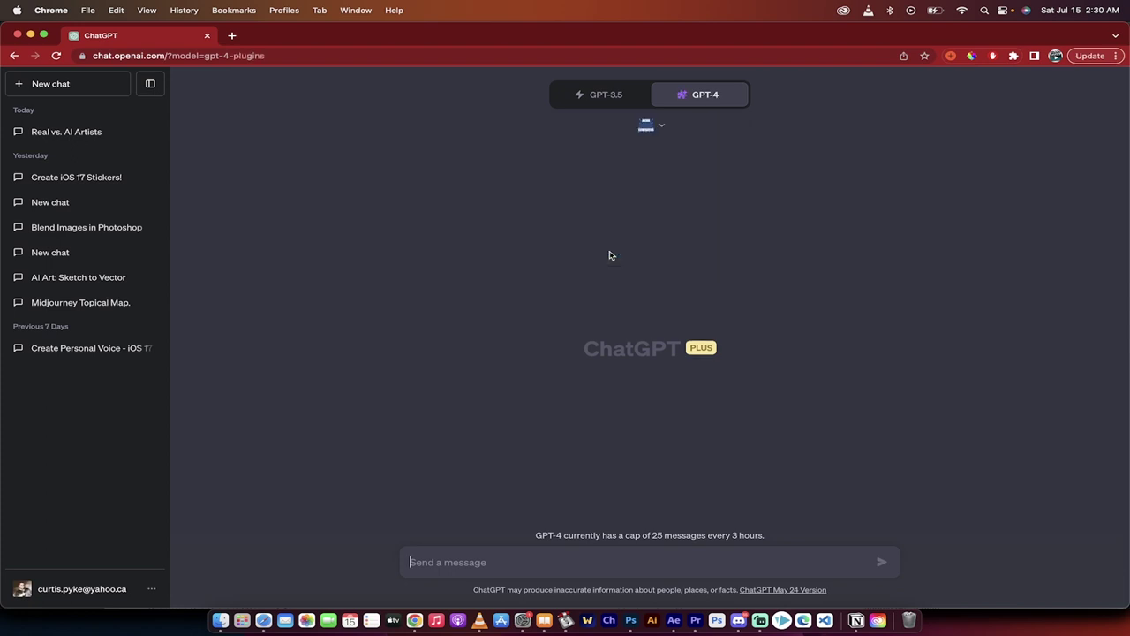
Step: Toggle Meme Creator on and off in the plugin list, then go to the Plugin store
left_click(663, 129)
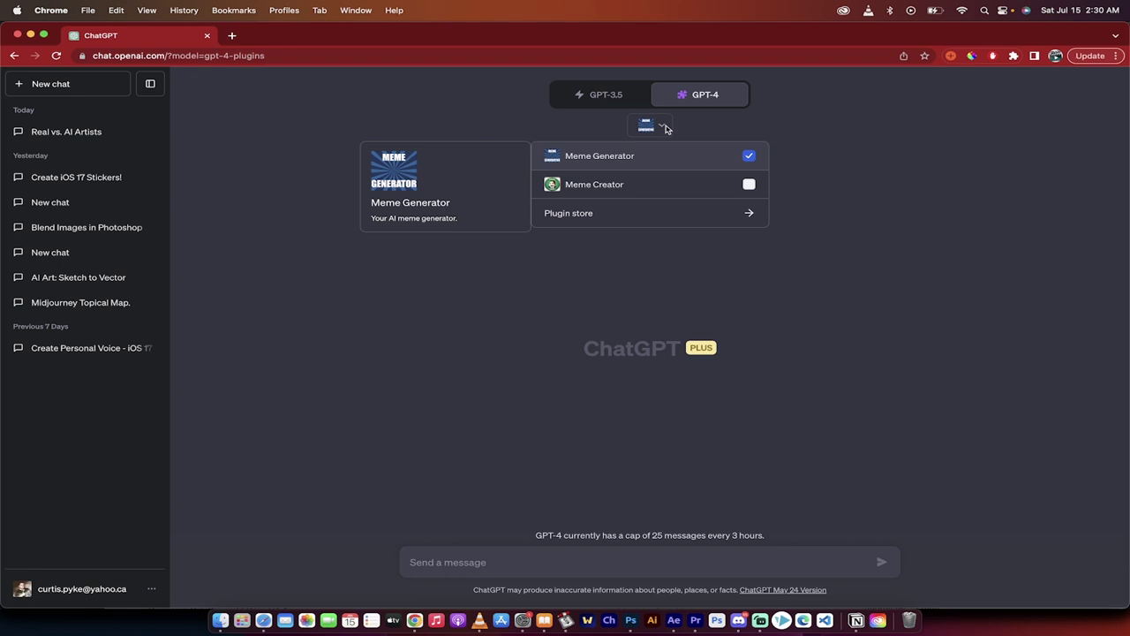
left_click(616, 187)
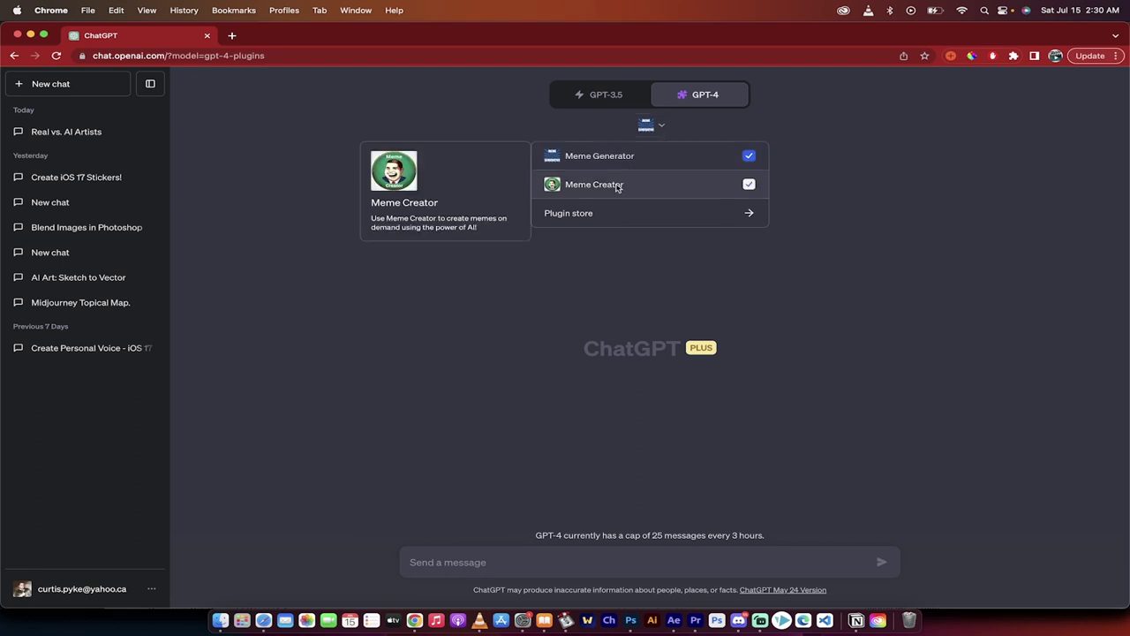
left_click(638, 185)
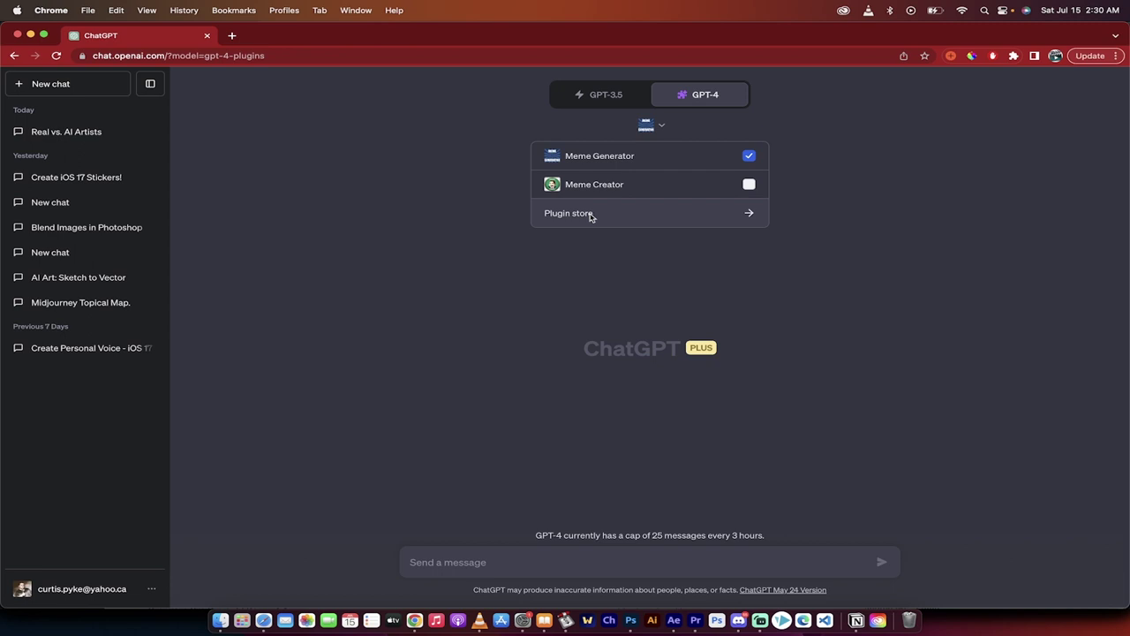
left_click(590, 216)
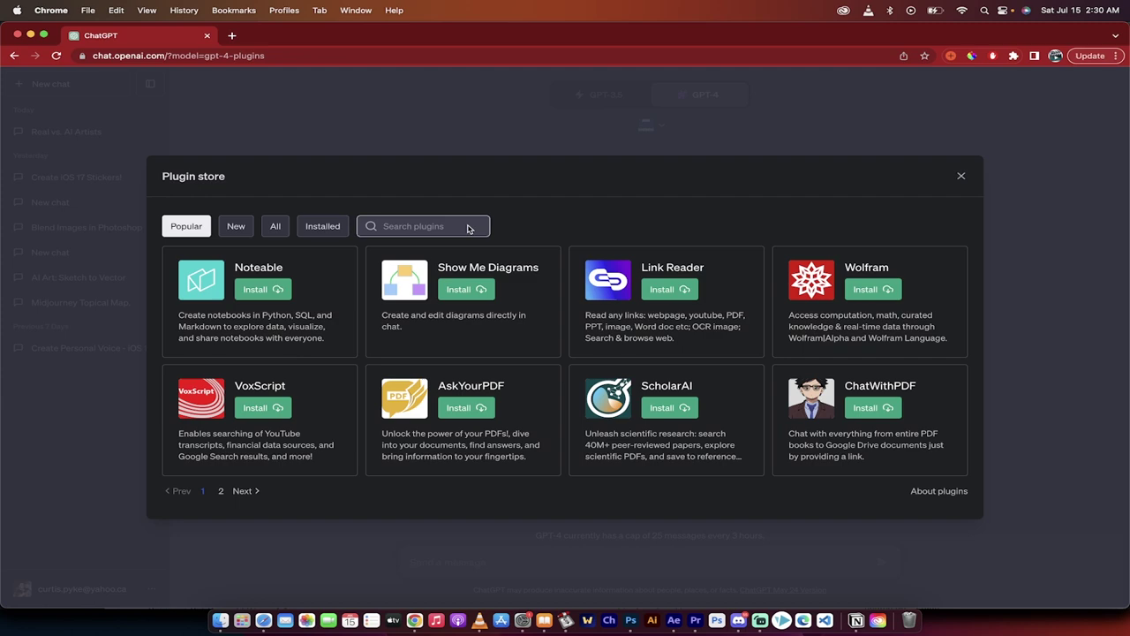
Step: Search the Plugin store for 'meme', then close the store
left_click(566, 131)
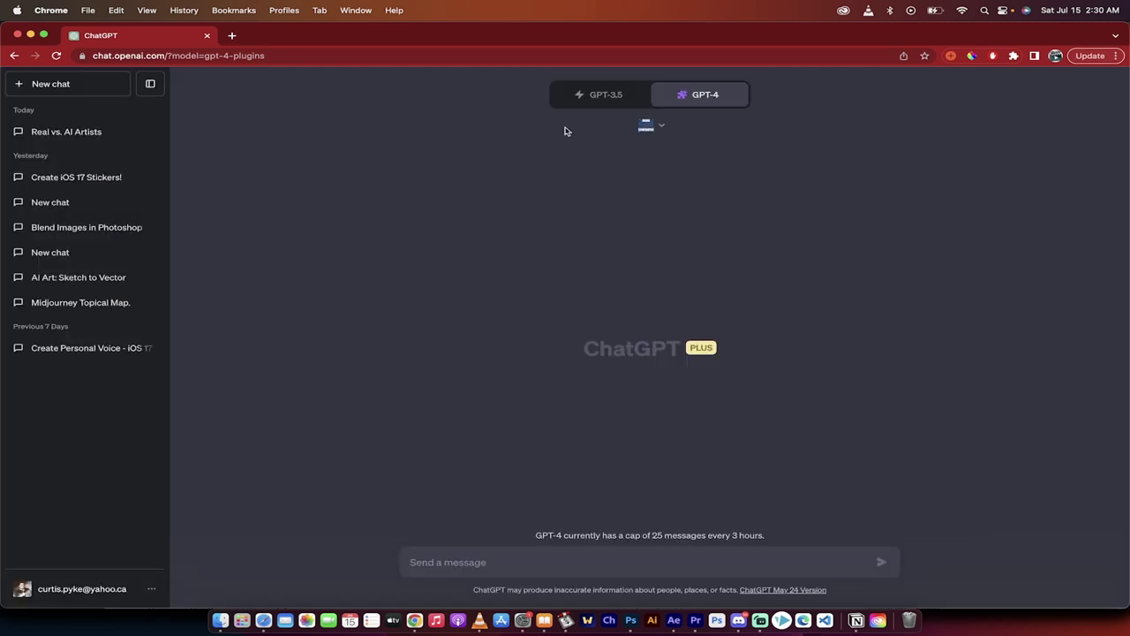
left_click(662, 128)
left_click(582, 219)
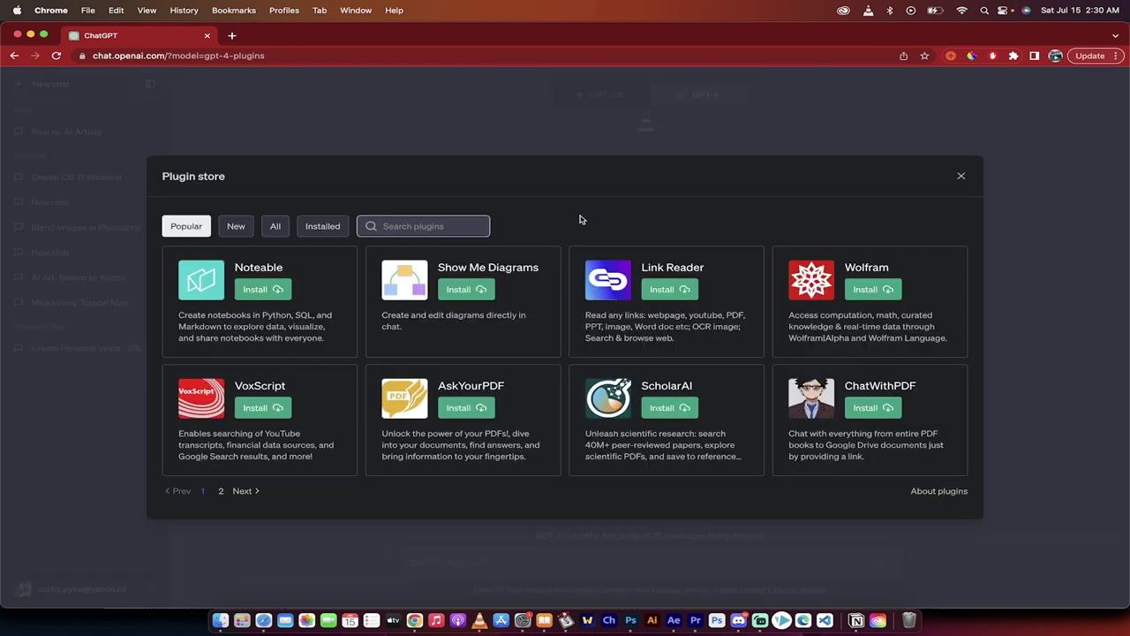
left_click(415, 227)
type("meme")
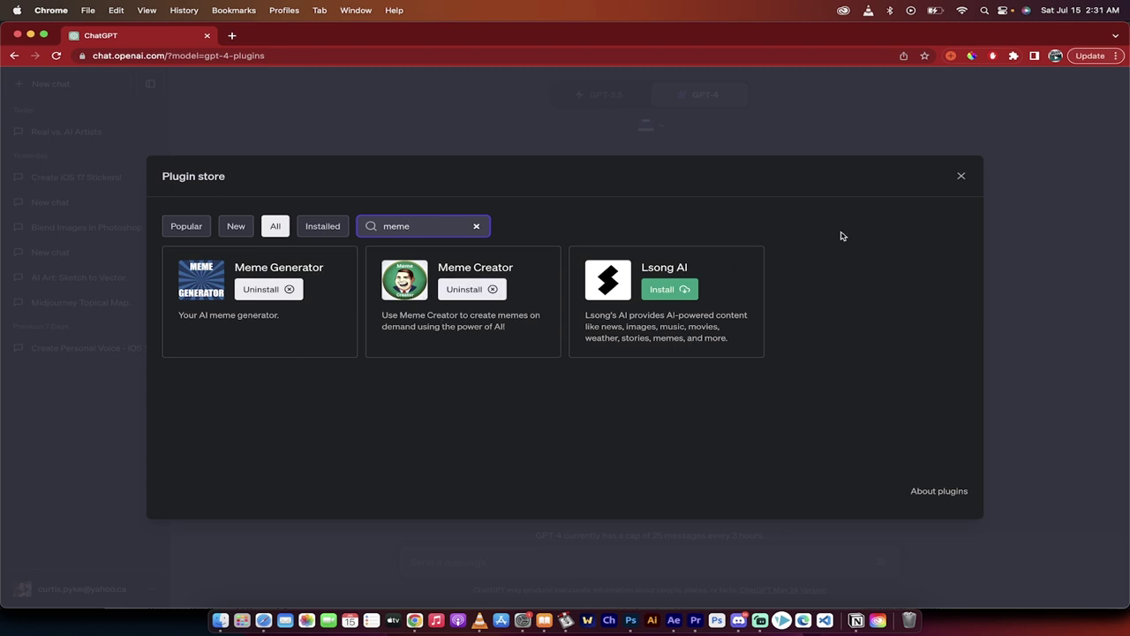
left_click(961, 178)
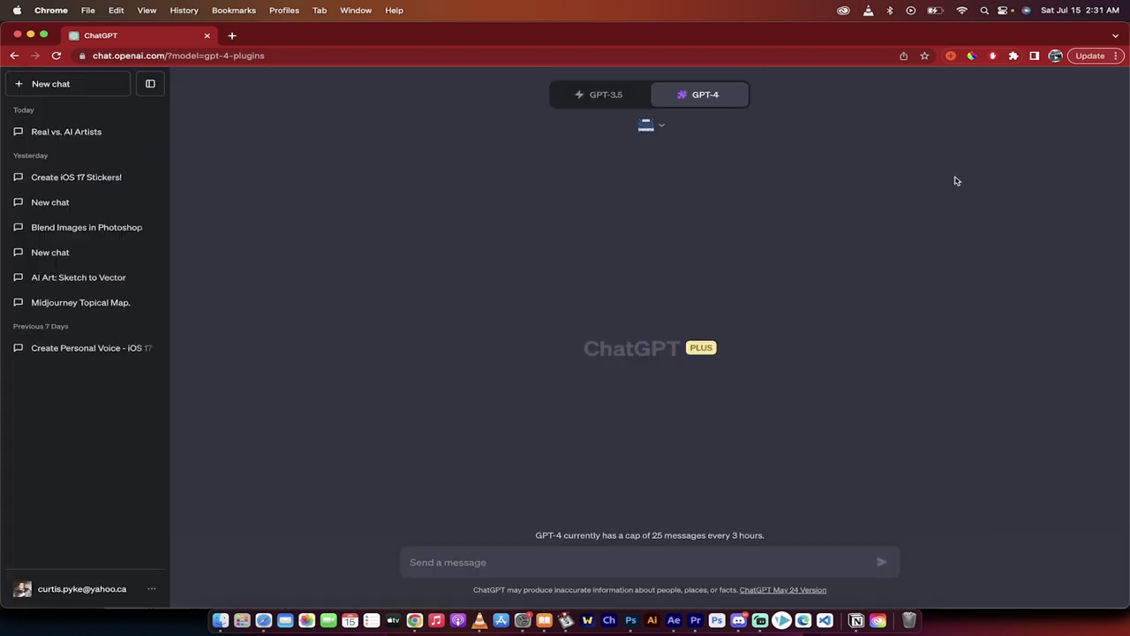
Step: Confirm only Meme Generator is enabled and place the cursor in the message box
left_click(656, 125)
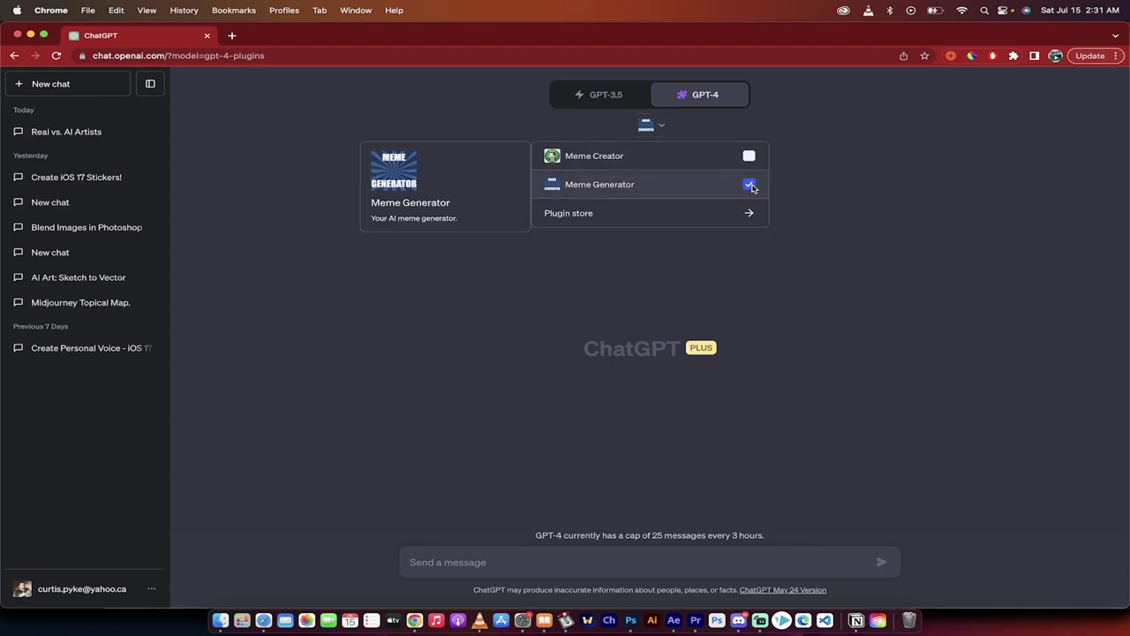
left_click(802, 245)
left_click(448, 560)
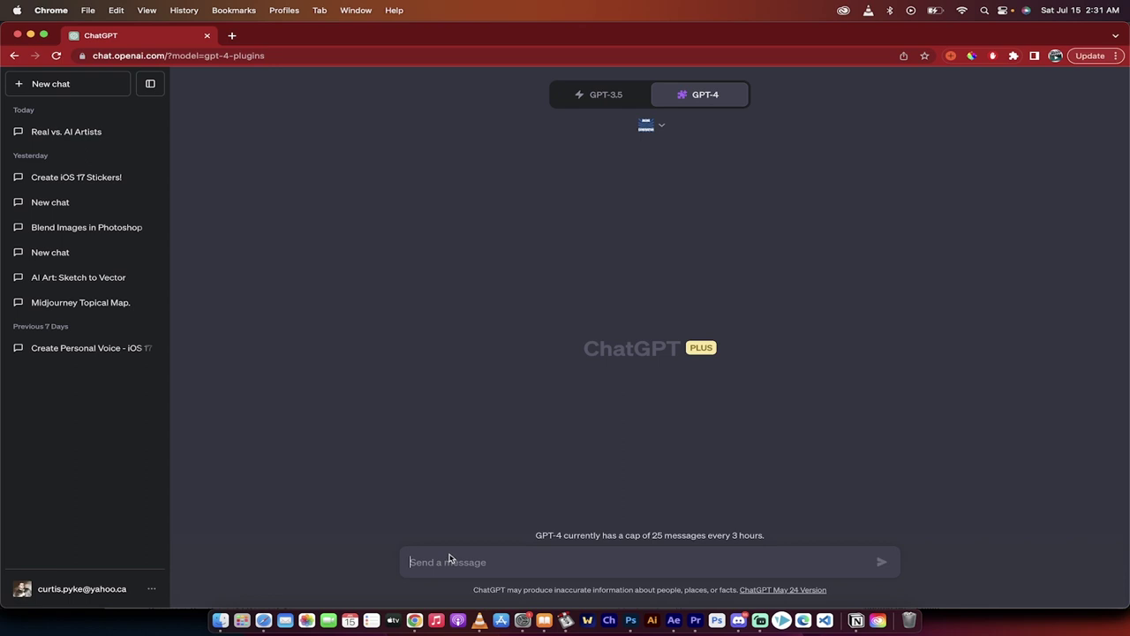
Step: After checking the reference tweet, send a prompt asking for multiple funny memes about using gas and brake pedal to take a screen shot
left_click(263, 619)
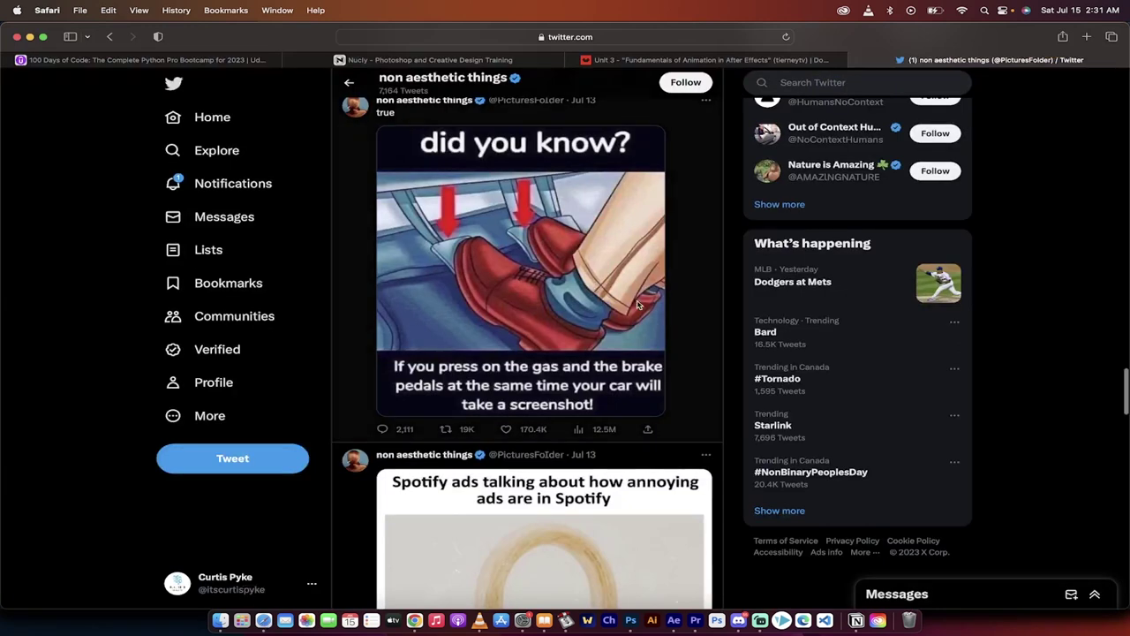
key("super+Tab")
left_click(434, 570)
type("Funny")
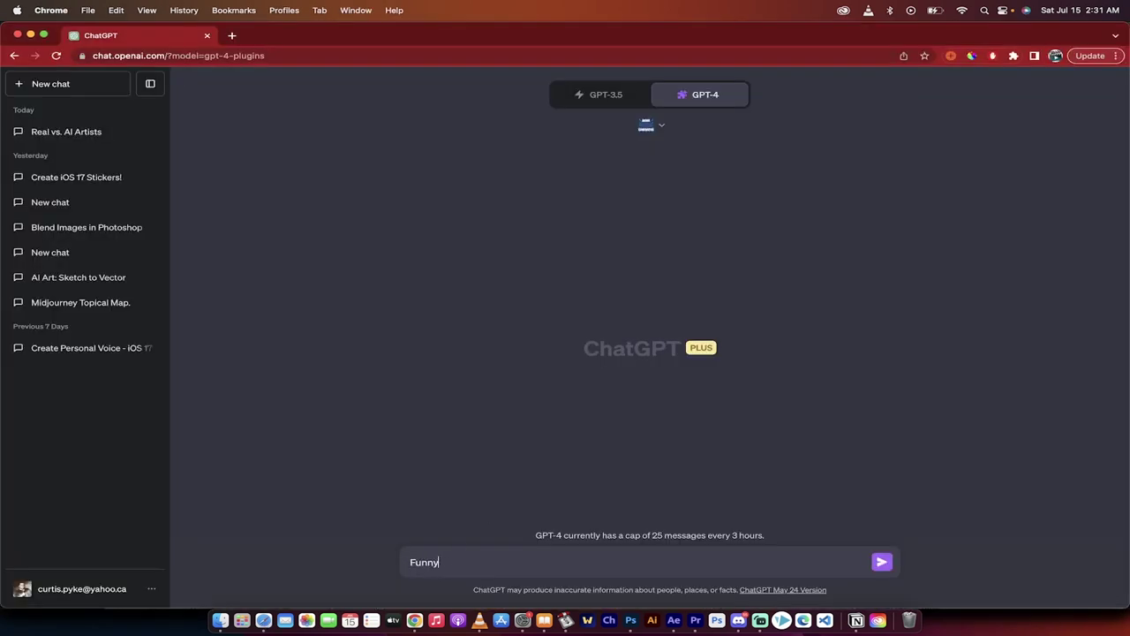
type(" Meme about using gas ")
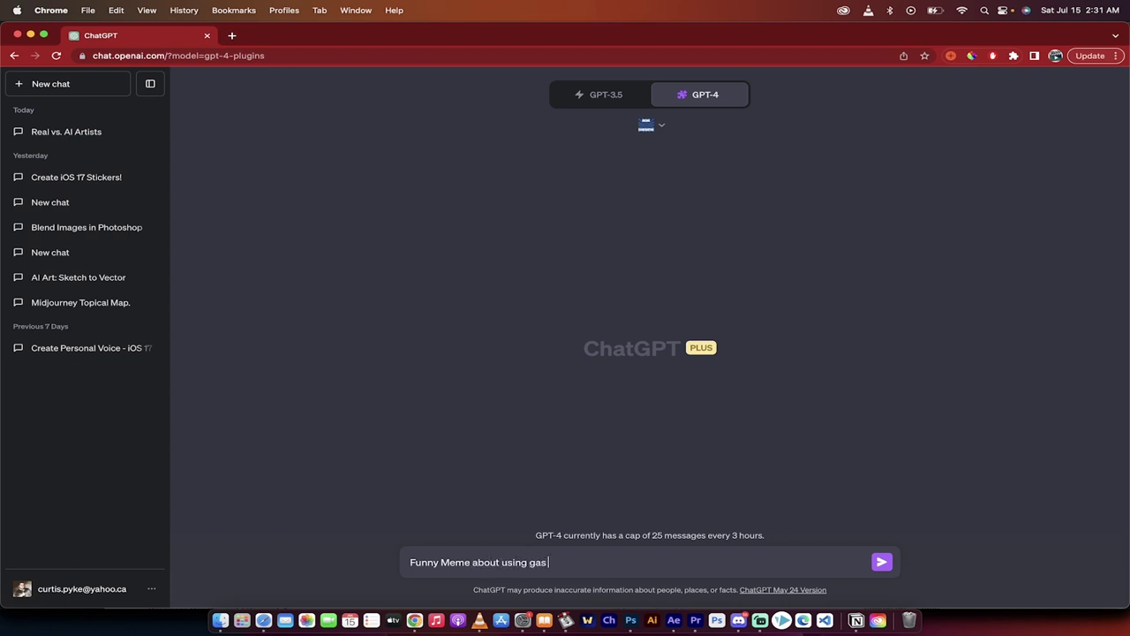
type("and brake pedal to takea. sc")
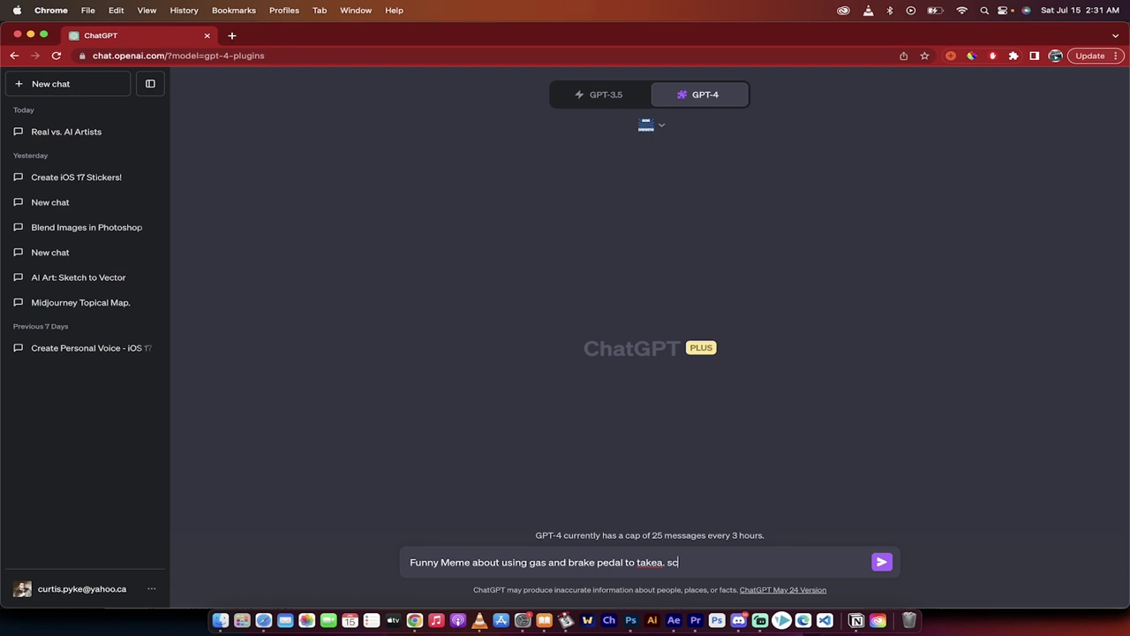
key("BackSpace")
type("a screen shot")
left_click(411, 563)
type("create mult")
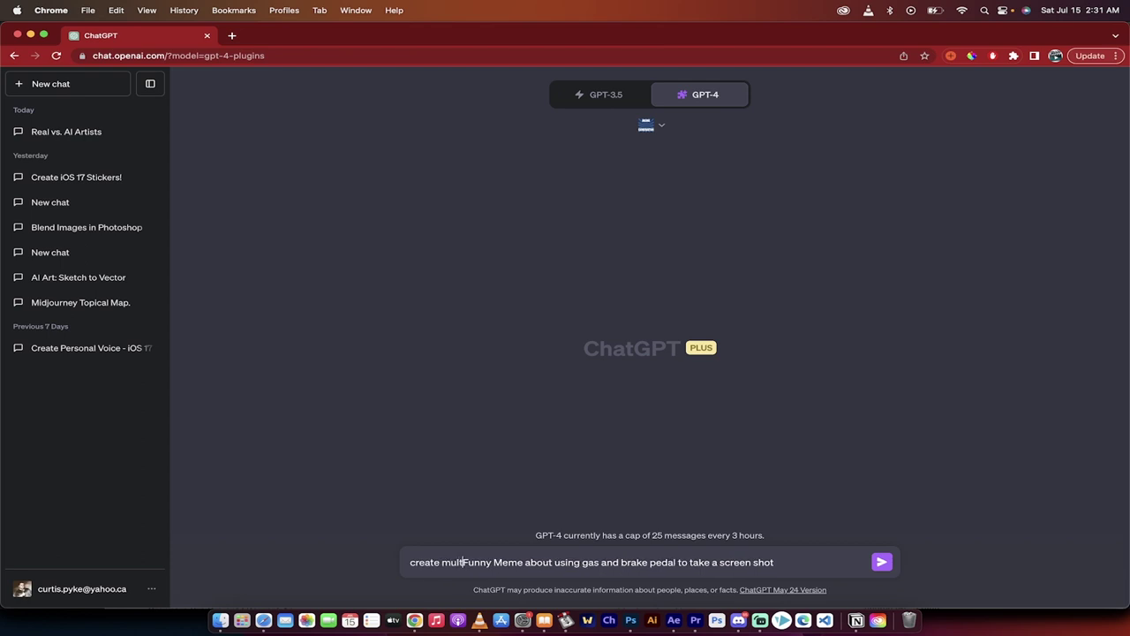
type("iple")
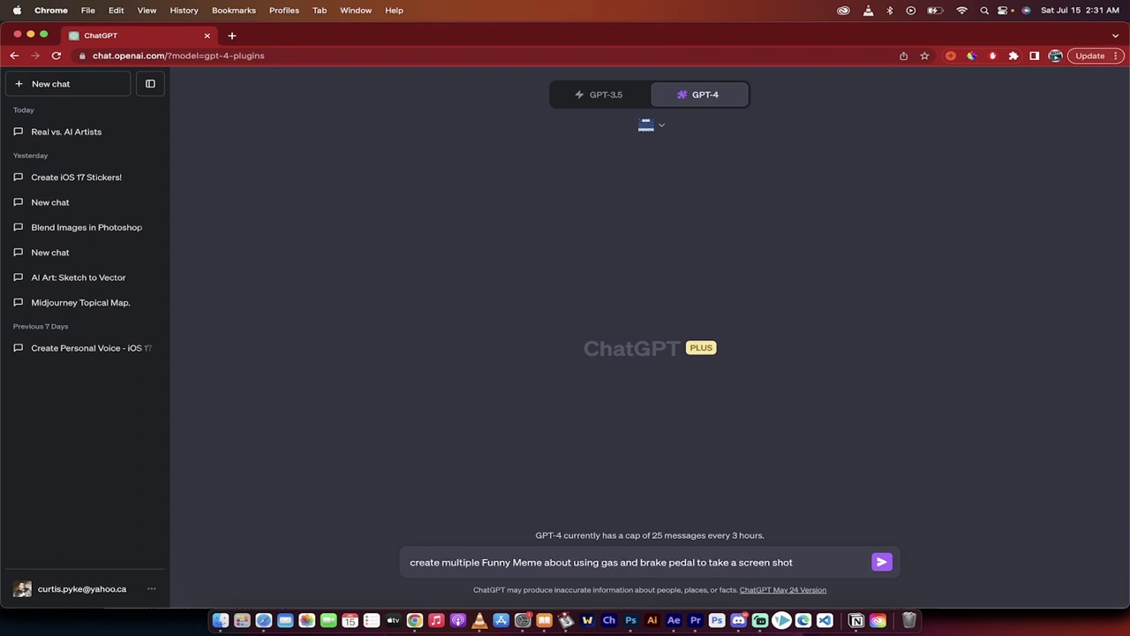
left_click(543, 563)
type("s")
key("Return")
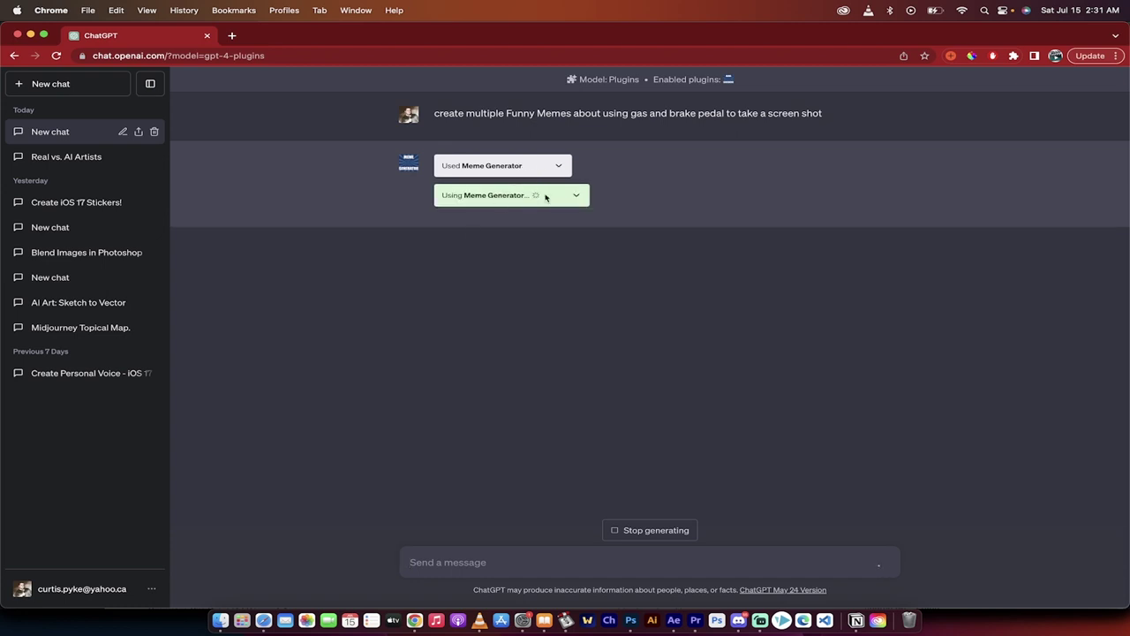
Step: Expand and collapse the first two Used Meme Generator boxes to inspect their request/response JSON
left_click(559, 166)
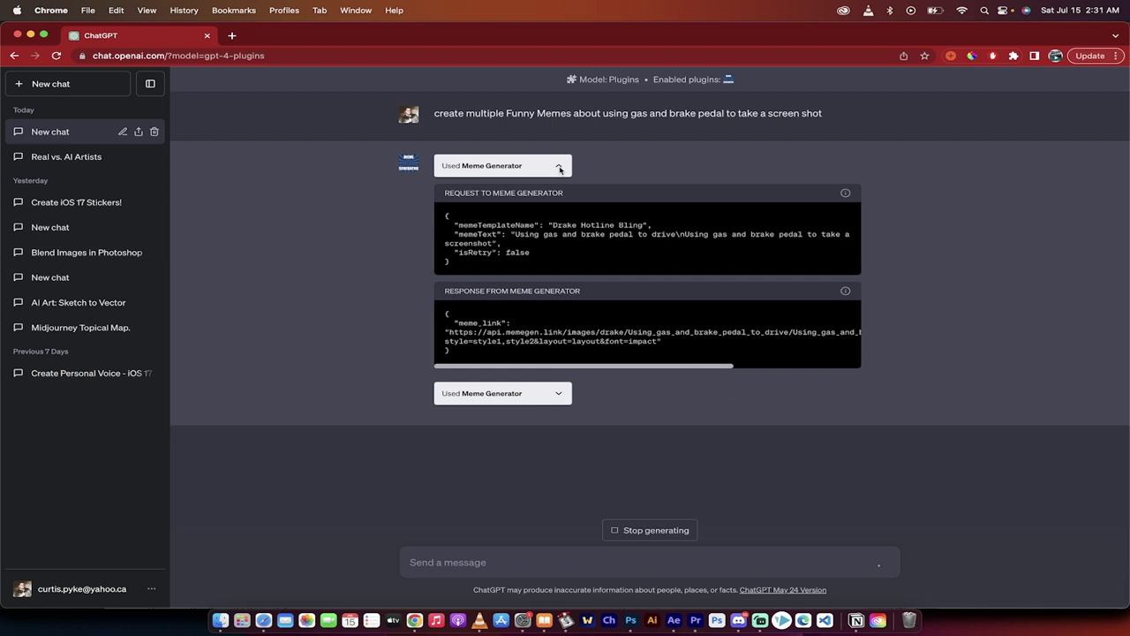
left_click(560, 167)
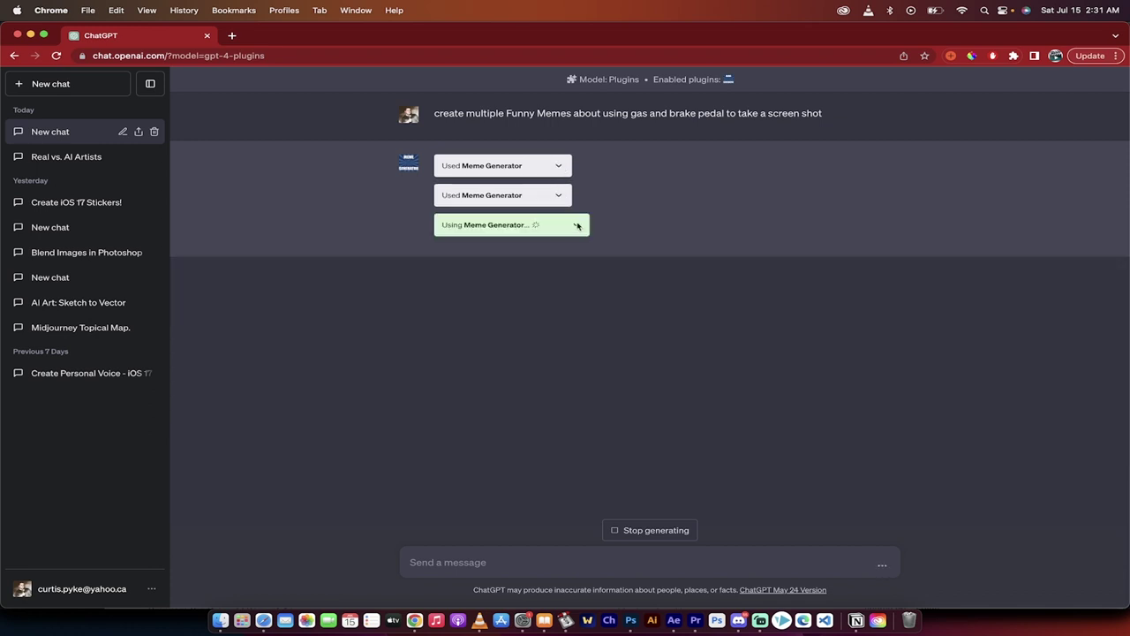
left_click(561, 196)
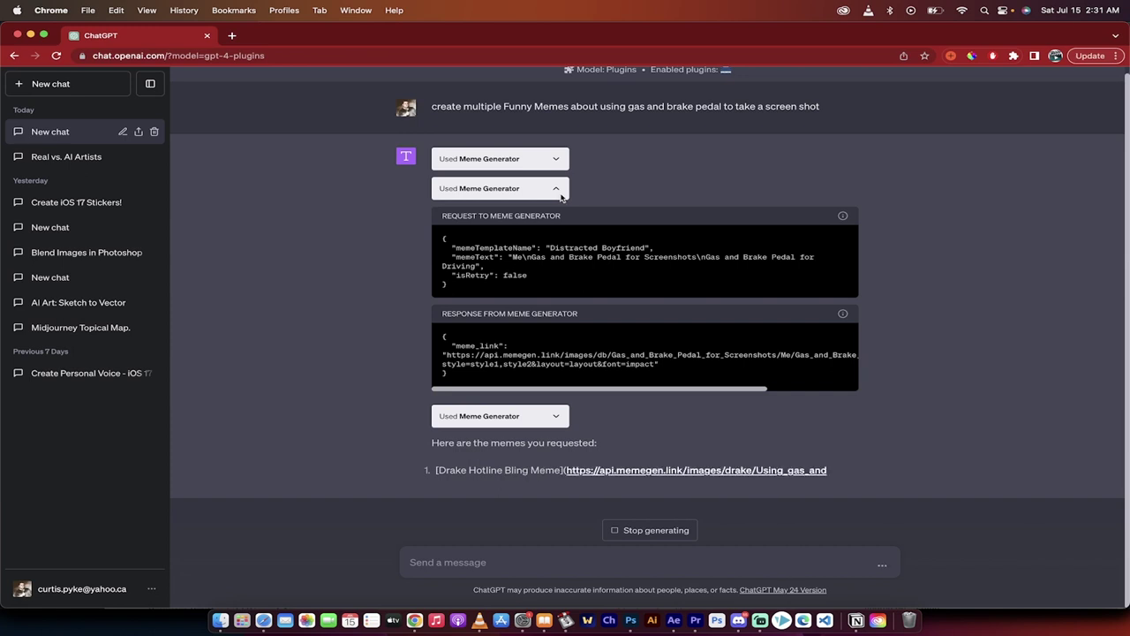
left_click(560, 188)
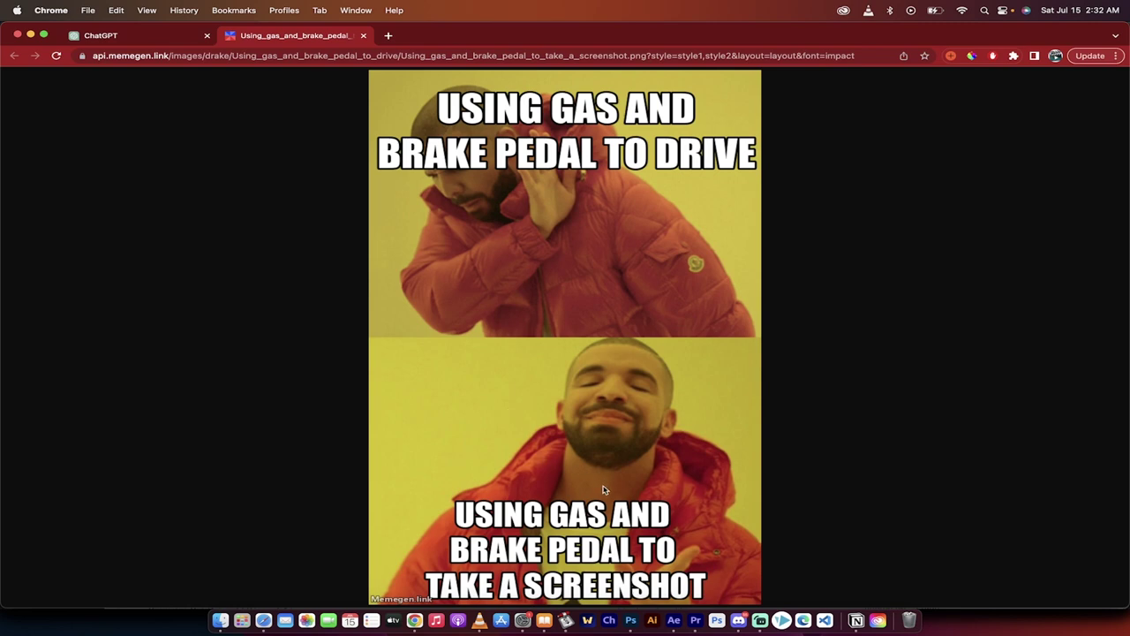
Step: View the Drake, Distracted Boyfriend and Two Buttons memes, then reopen Two Buttons and screenshot it with Cmd+Shift+3
left_click(363, 35)
left_click(499, 297)
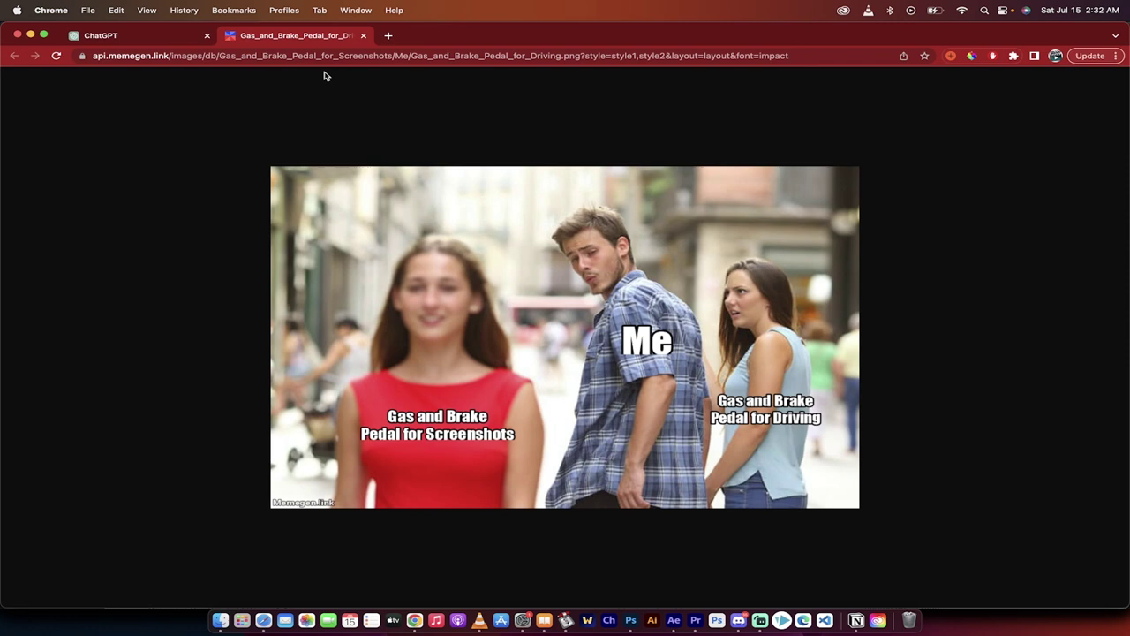
left_click(363, 36)
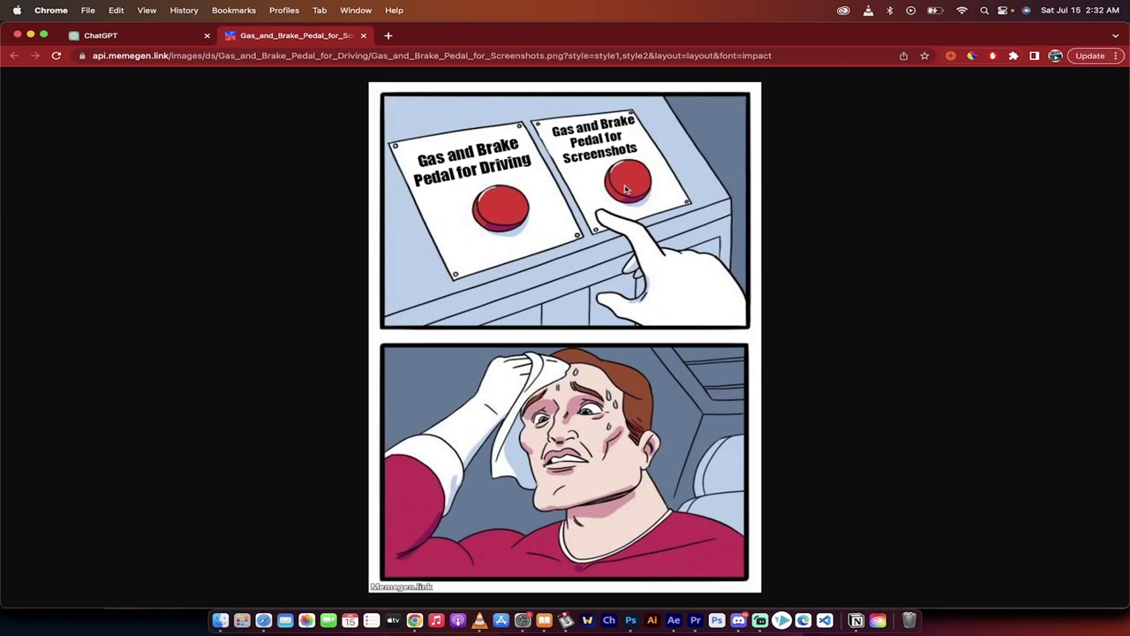
left_click(363, 35)
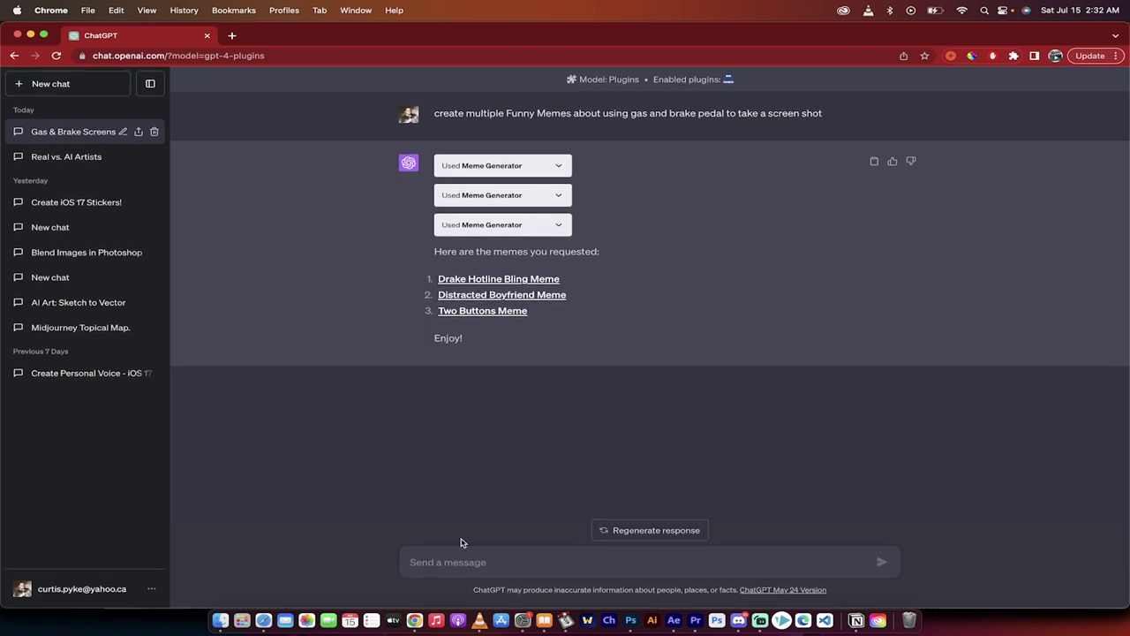
left_click(456, 567)
left_click(510, 313)
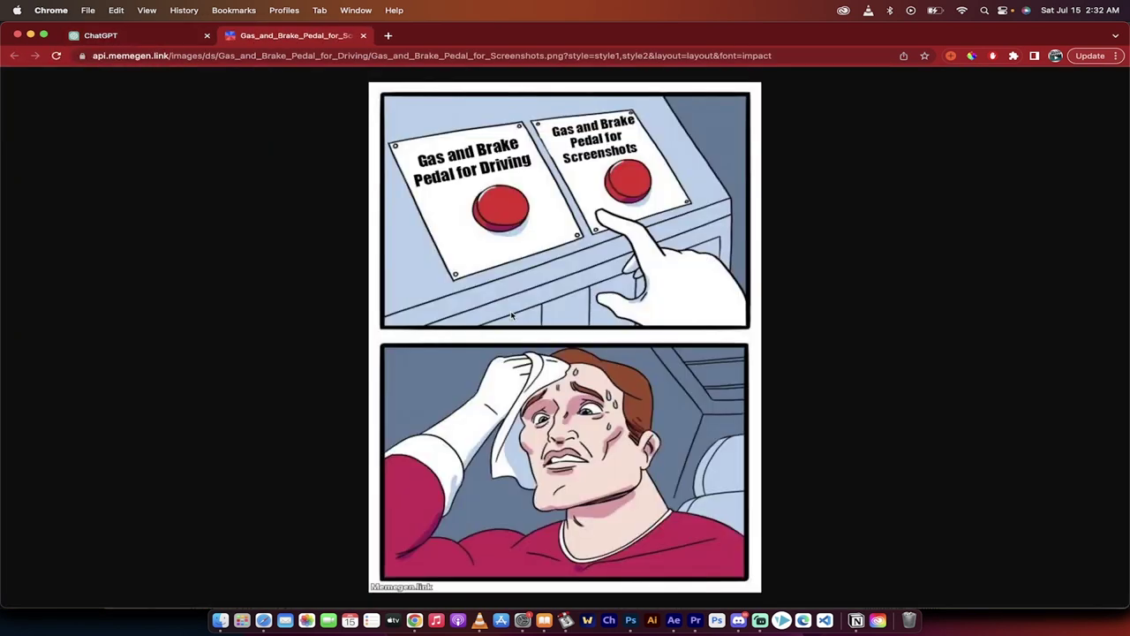
key("super+shift+3")
Step: Drag the Two Buttons screenshot into Finder's Pictures folder
left_click_drag(319, 428, 407, 355)
key("super+Tab")
key("super+Tab")
key("super+Tab")
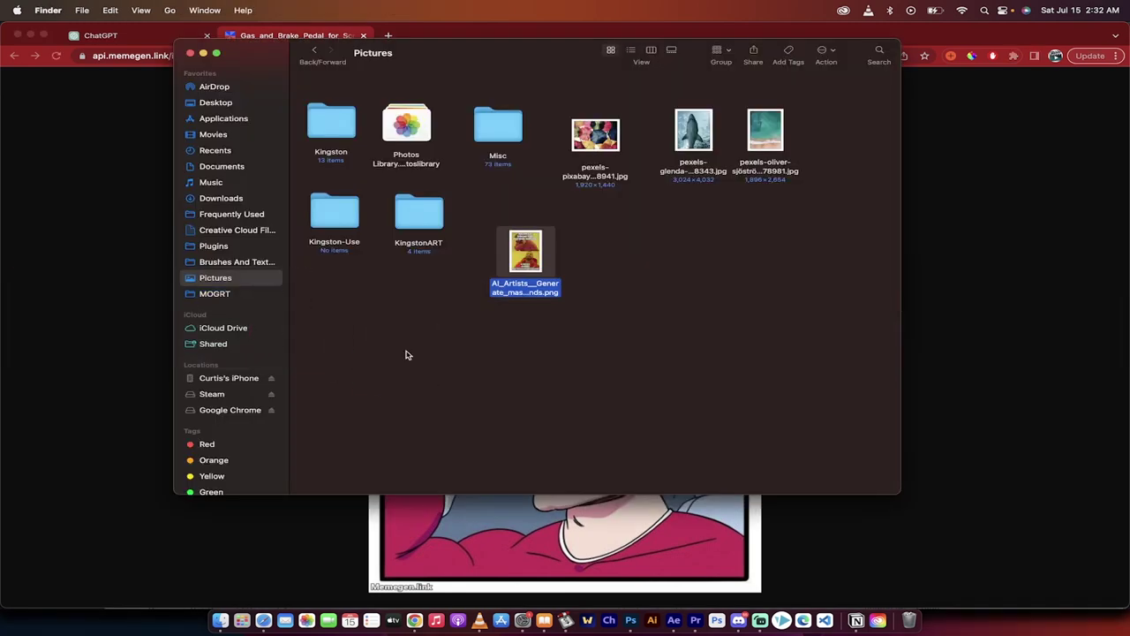